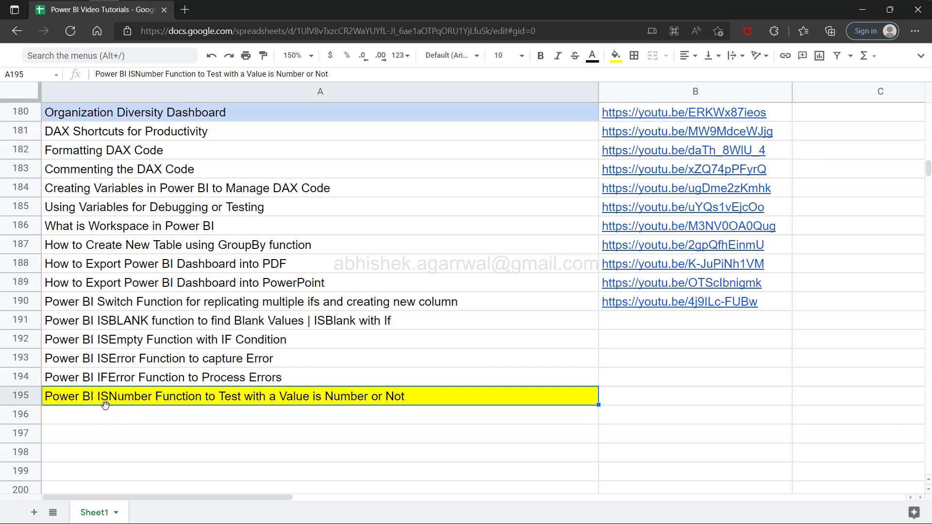
Step: Scroll through the content of the current window
{"action": "left_click", "coordinate": [124, 407]}
{"action": "scroll", "coordinate": [338, 249], "scroll_direction": "up", "scroll_amount": 3}
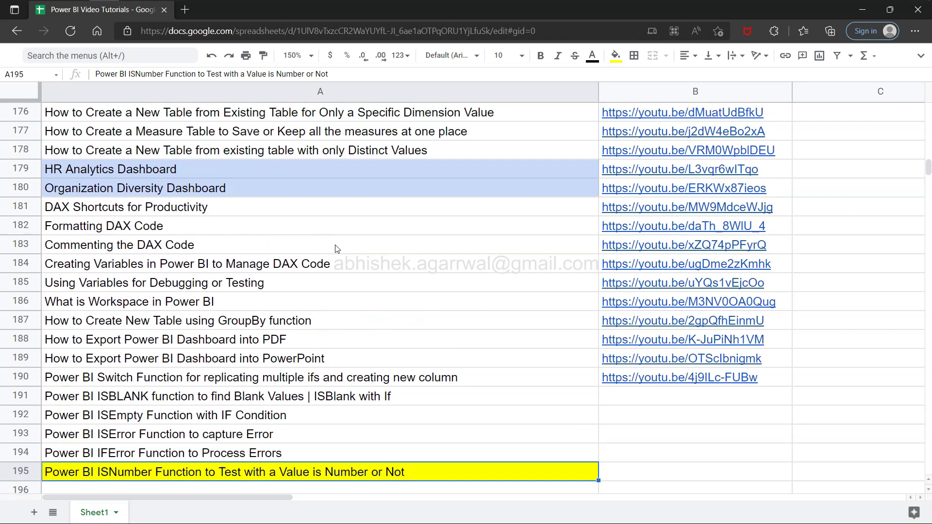
{"action": "scroll", "coordinate": [320, 232], "scroll_direction": "up", "scroll_amount": 7}
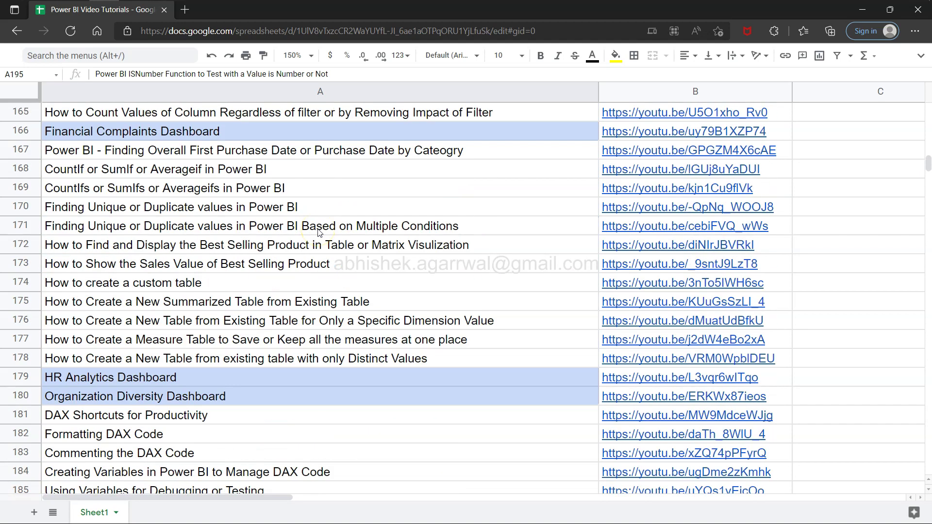
{"action": "scroll", "coordinate": [319, 232], "scroll_direction": "down", "scroll_amount": 10}
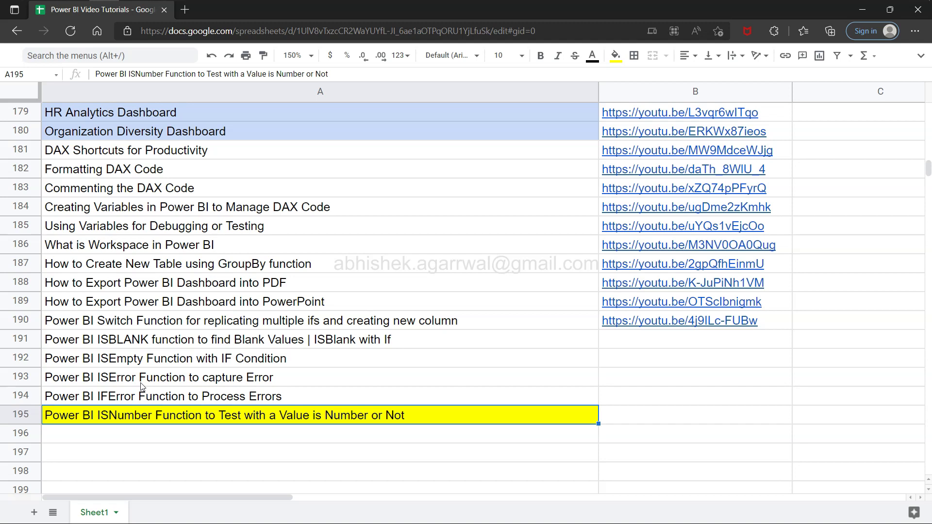
Step: In Power BI Desktop, review Blank Test's Age values: 29, 25 and two blank cells
{"action": "key", "text": "alt+Tab"}
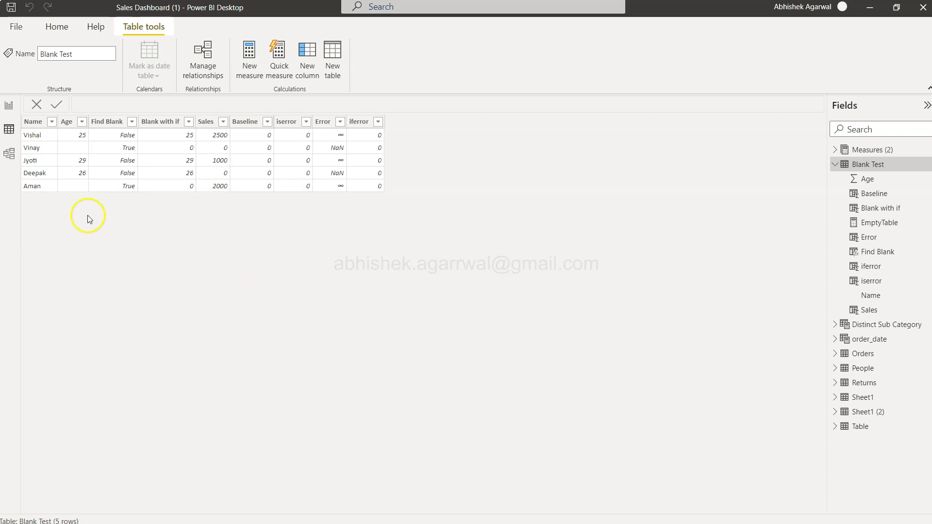
{"action": "left_click", "coordinate": [70, 122]}
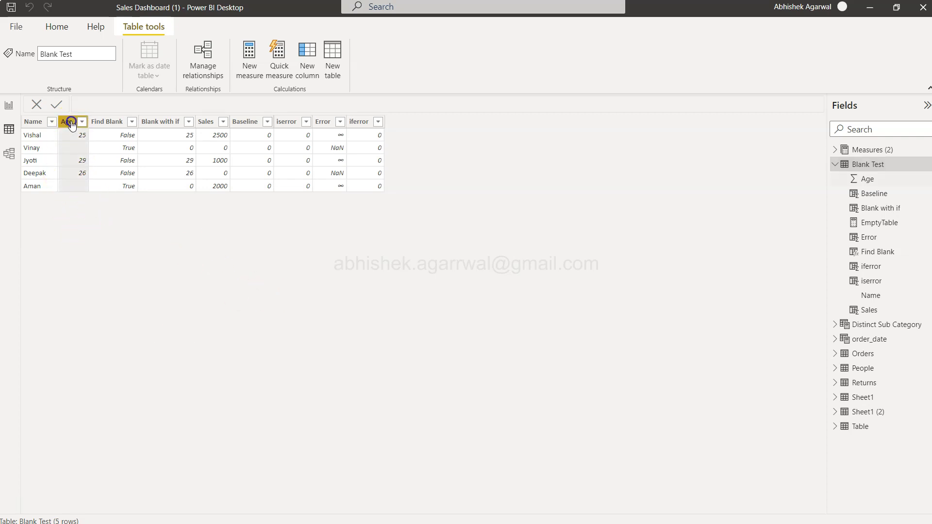
{"action": "left_click", "coordinate": [76, 170]}
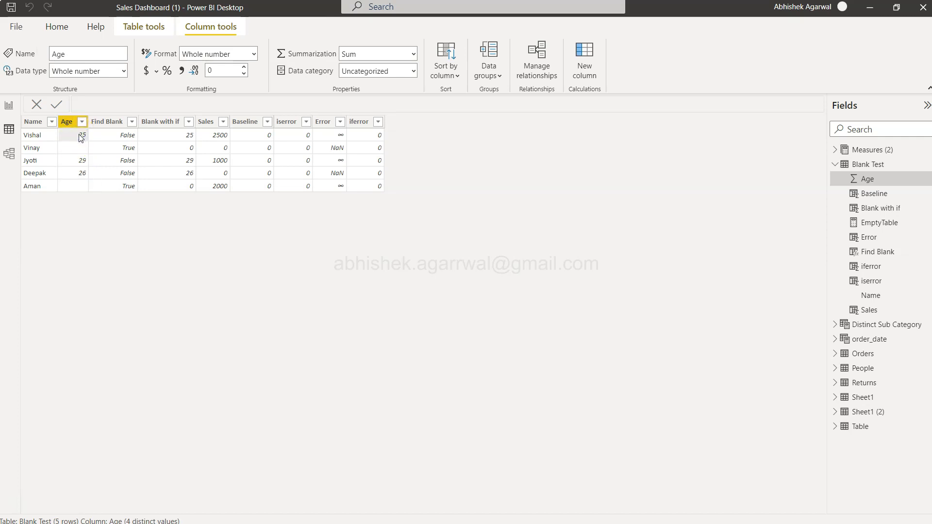
{"action": "left_click", "coordinate": [76, 159]}
{"action": "left_click", "coordinate": [81, 141]}
{"action": "left_click", "coordinate": [80, 150]}
{"action": "left_click", "coordinate": [82, 187]}
{"action": "left_click", "coordinate": [71, 137]}
Step: Add a calculated column Find_Number = ISNUMBER('Blank Test'[Age]) to Blank Test
{"action": "left_click", "coordinate": [580, 58]}
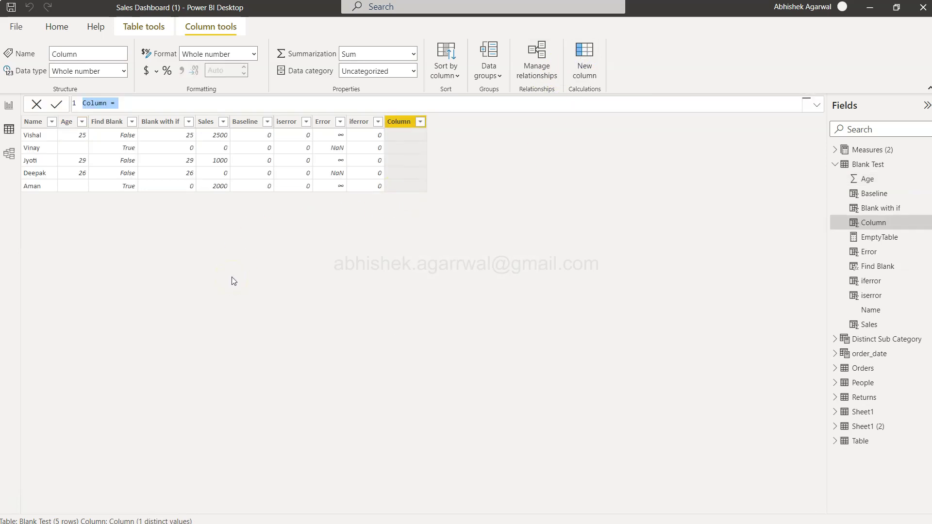
{"action": "type", "text": "Find_Number = ISNUMBER("}
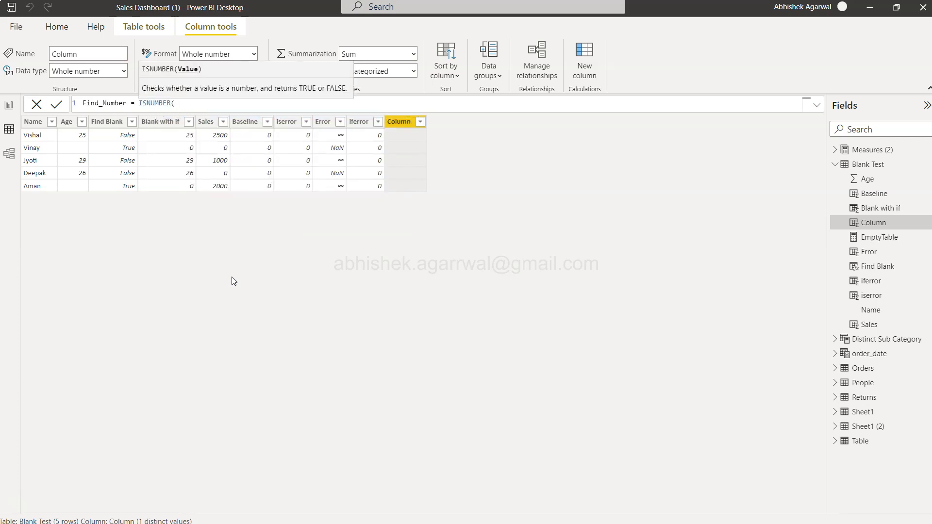
{"action": "type", "text": "age"}
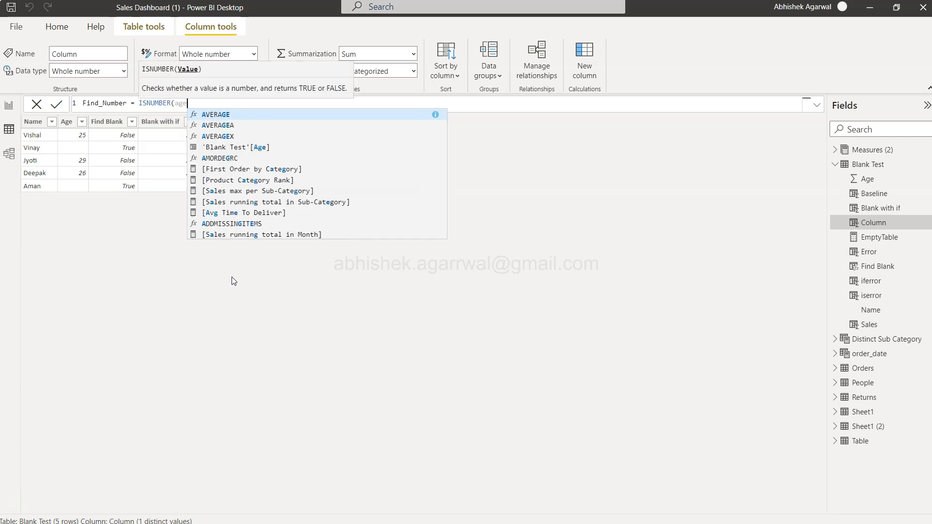
{"action": "key", "text": "Down"}
{"action": "key", "text": "Down"}
{"action": "key", "text": "Down"}
{"action": "key", "text": "Tab"}
{"action": "type", "text": ")"}
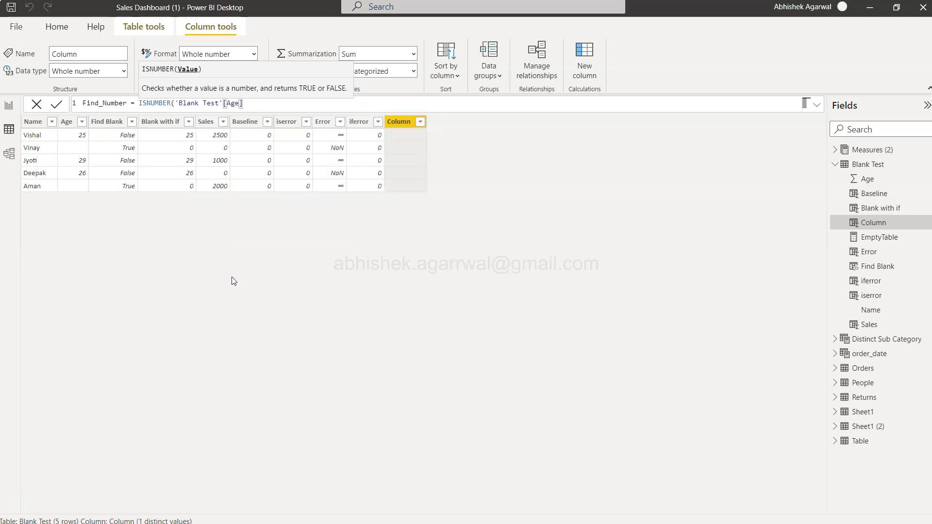
{"action": "left_click", "coordinate": [57, 104]}
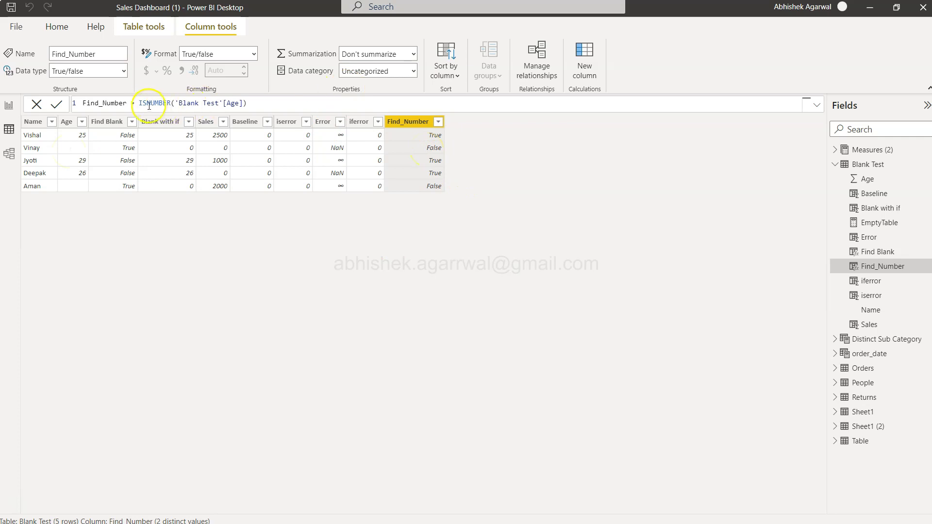
Step: Change Find_Number to IF(ISNUMBER('Blank Test'[Age]),'Blank Test'[Age],25) and commit it
{"action": "left_click_drag", "start_coordinate": [137, 103], "coordinate": [203, 164]}
{"action": "left_click", "coordinate": [215, 182]}
{"action": "type", "text": "If"}
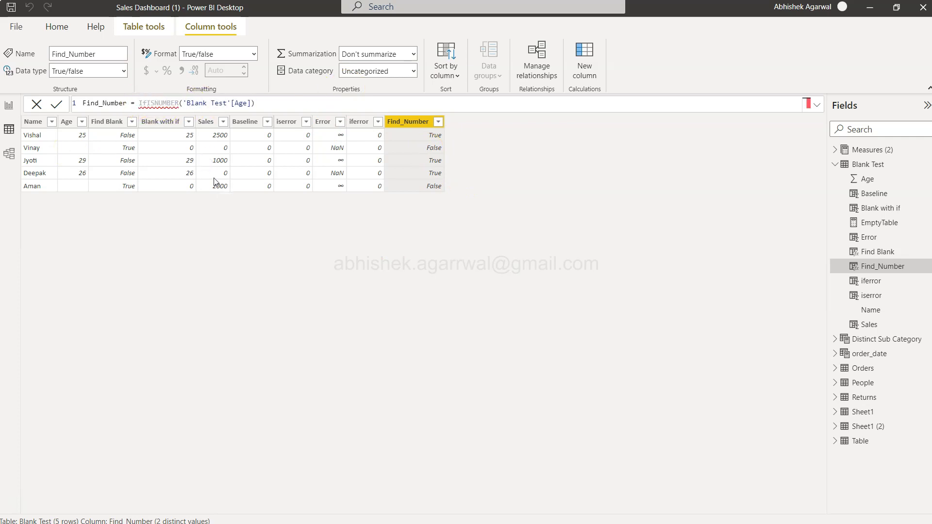
{"action": "type", "text": "("}
{"action": "key", "text": "Right"}
{"action": "key", "text": "Right"}
{"action": "key", "text": "Right"}
{"action": "key", "text": "Right"}
{"action": "key", "text": "Right"}
{"action": "key", "text": "Right"}
{"action": "key", "text": "Right"}
{"action": "key", "text": "Right"}
{"action": "key", "text": "Right"}
{"action": "key", "text": "Right"}
{"action": "key", "text": "Right"}
{"action": "key", "text": "Right"}
{"action": "key", "text": "Right"}
{"action": "key", "text": "Right"}
{"action": "key", "text": "Right"}
{"action": "key", "text": "Right"}
{"action": "key", "text": "Right"}
{"action": "key", "text": "Right"}
{"action": "key", "text": "Right"}
{"action": "key", "text": "Right"}
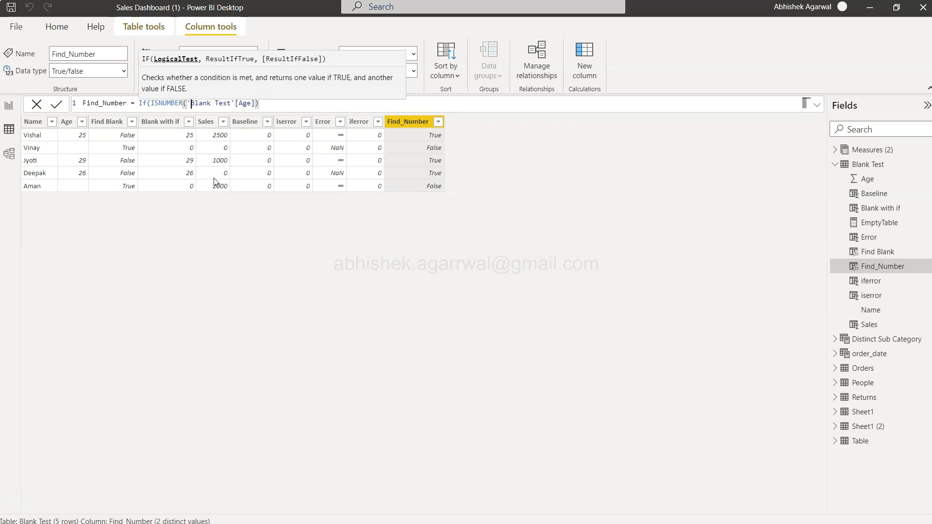
{"action": "type", "text": ","}
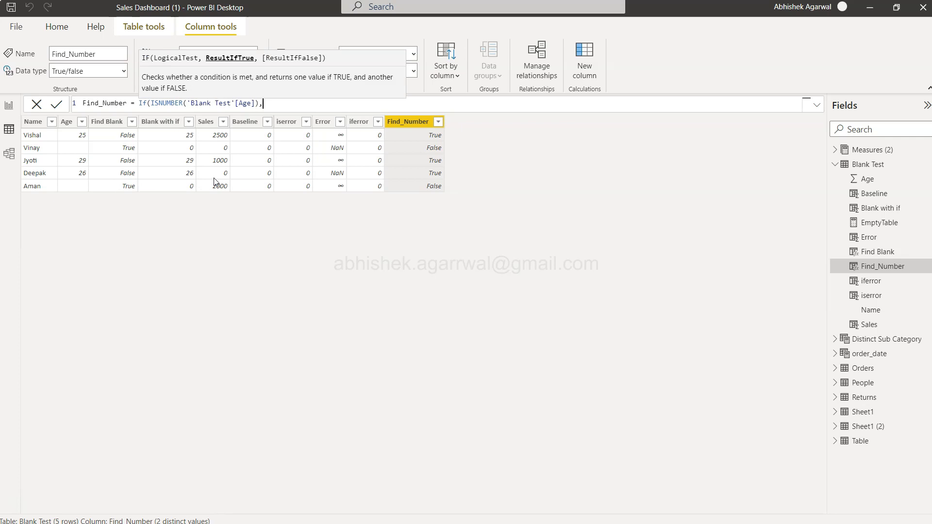
{"action": "type", "text": "Age"}
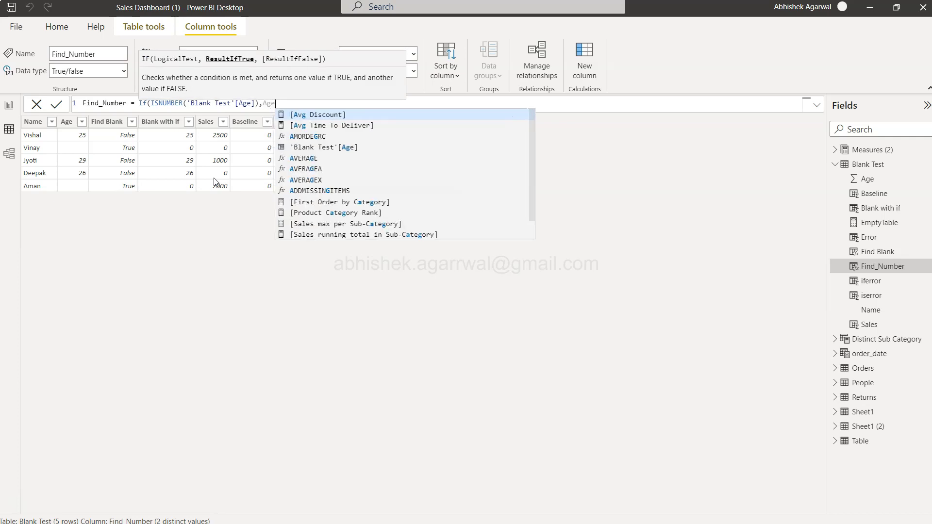
{"action": "key", "text": "Tab"}
{"action": "type", "text": ","}
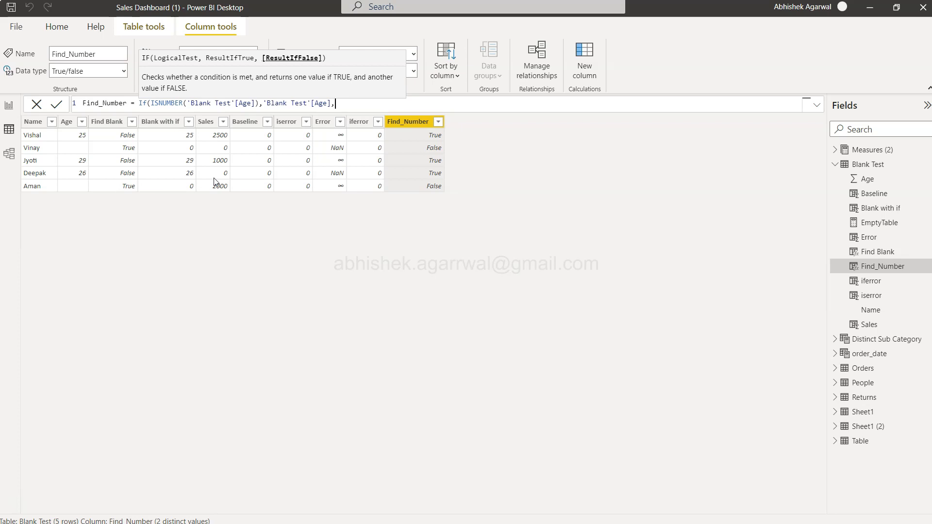
{"action": "type", "text": "21"}
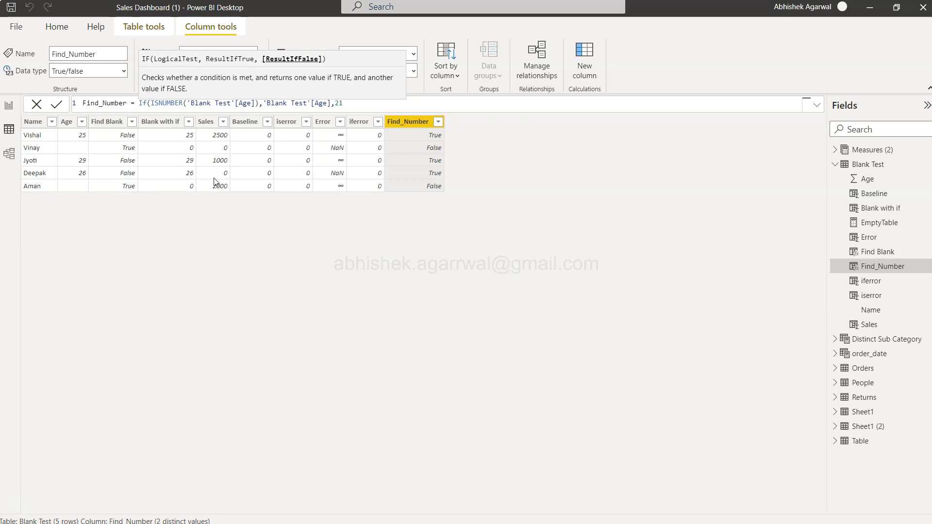
{"action": "key", "text": "BackSpace"}
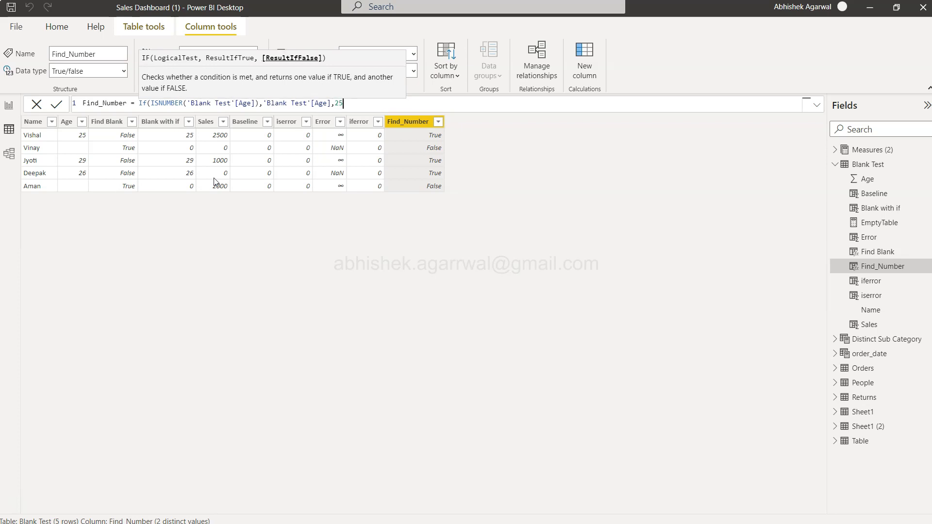
{"action": "type", "text": "5"}
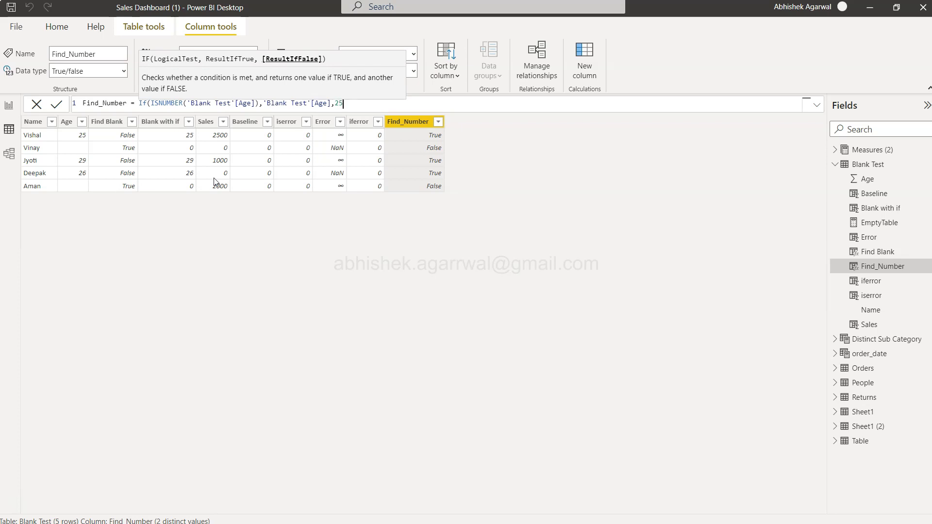
{"action": "type", "text": ")"}
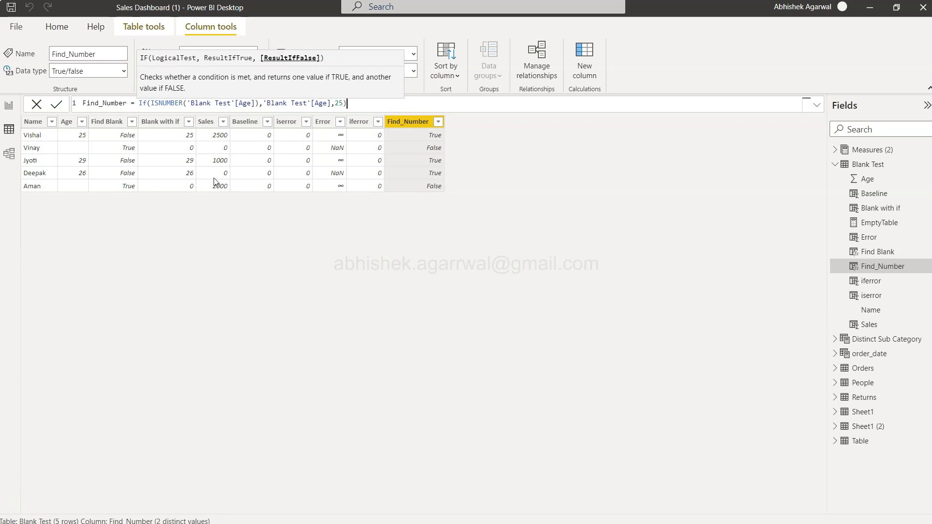
{"action": "left_click", "coordinate": [57, 104]}
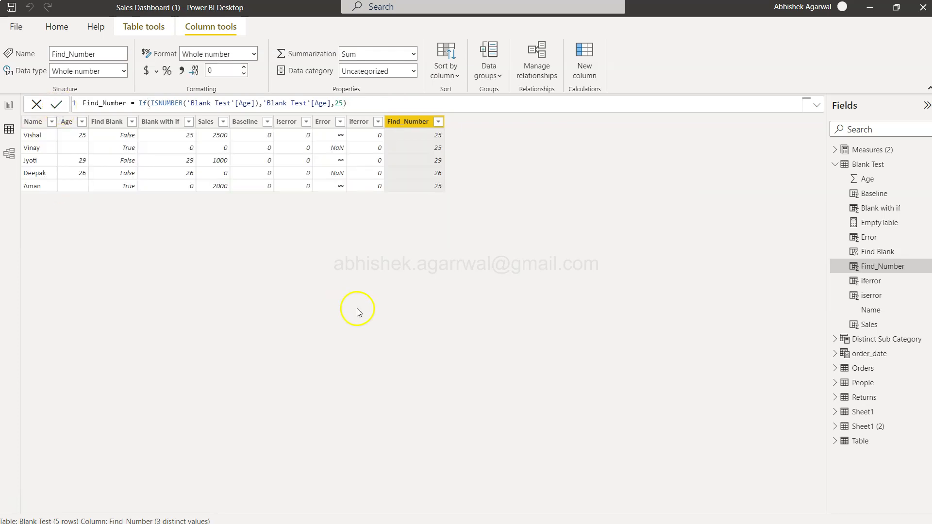